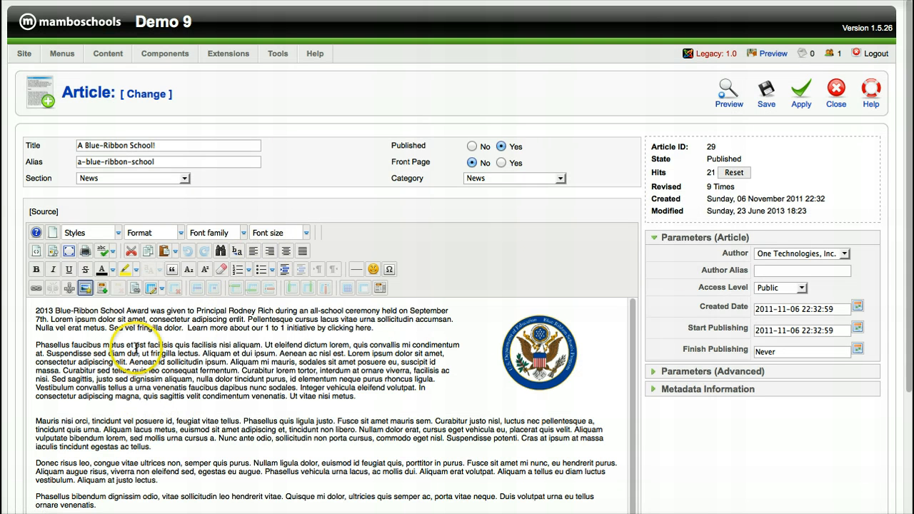
# Select '2013 Blue-Ribbon School Award' at the start of the article and open its Link dialog.
pyautogui.click(35, 311)
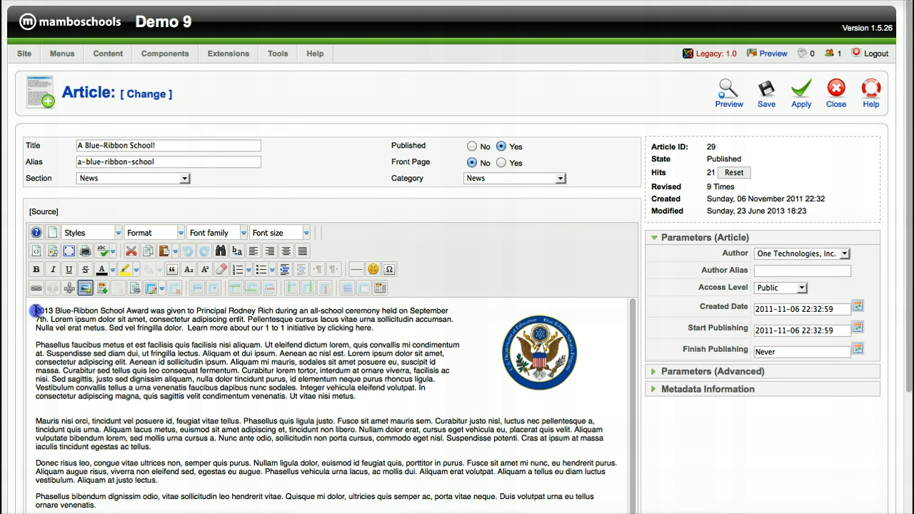
pyautogui.moveTo(36, 311); pyautogui.dragTo(150, 311)
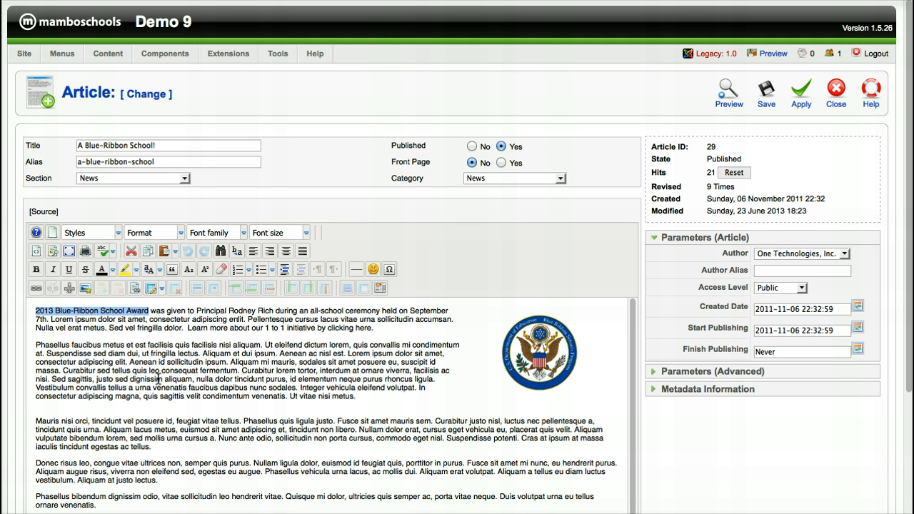
pyautogui.click(34, 289)
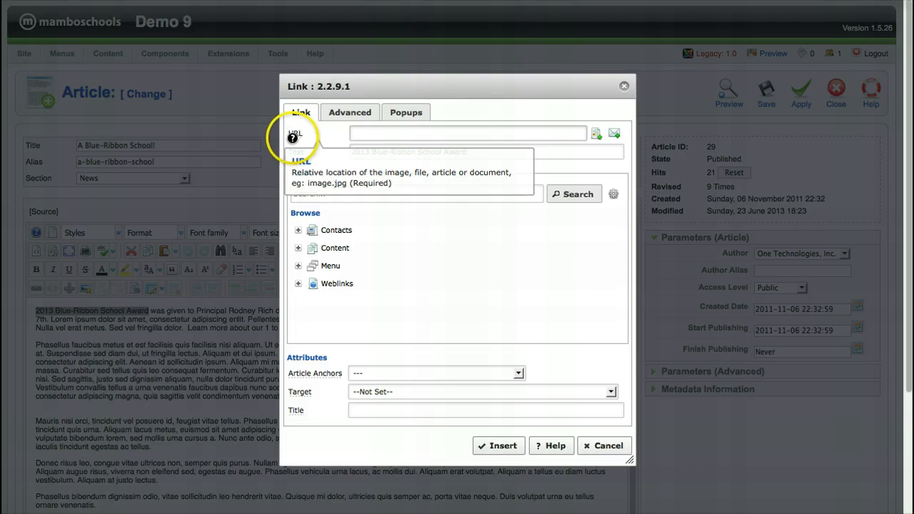
# Link the phrase to the pasted doe.in.gov Blue-Ribbon schools URL, target 'Open in new window'.
pyautogui.click(354, 135)
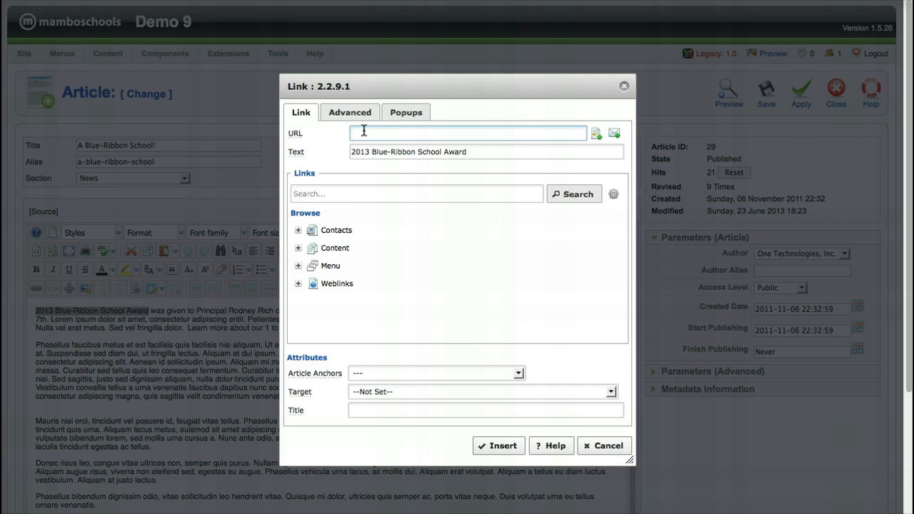
pyautogui.hotkey('ctrl', 'v')
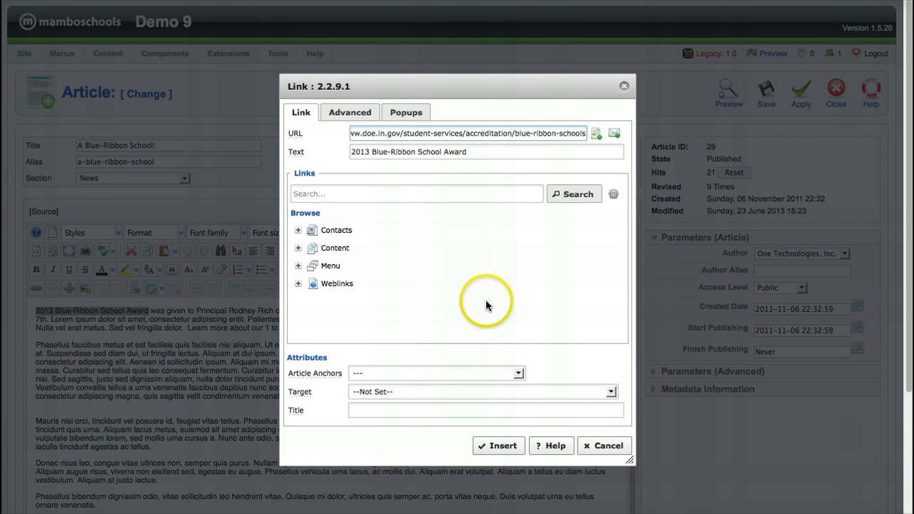
pyautogui.click(399, 391)
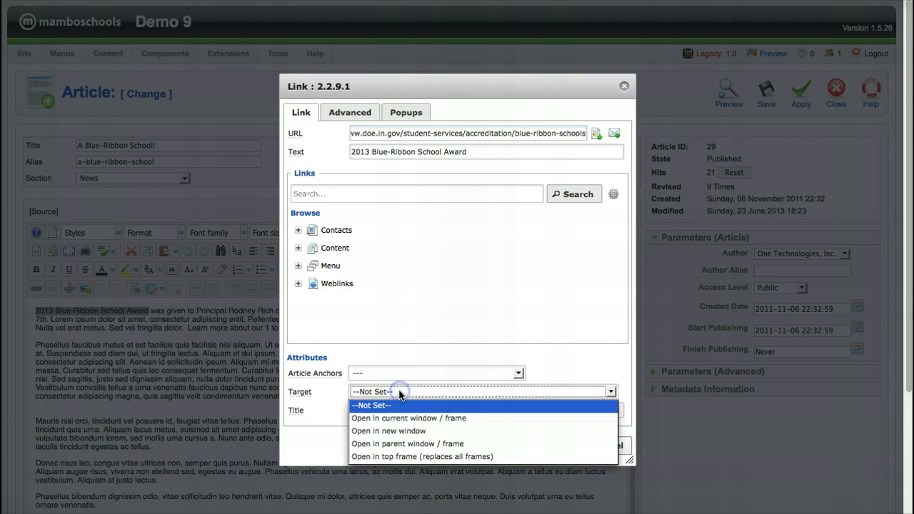
pyautogui.click(400, 431)
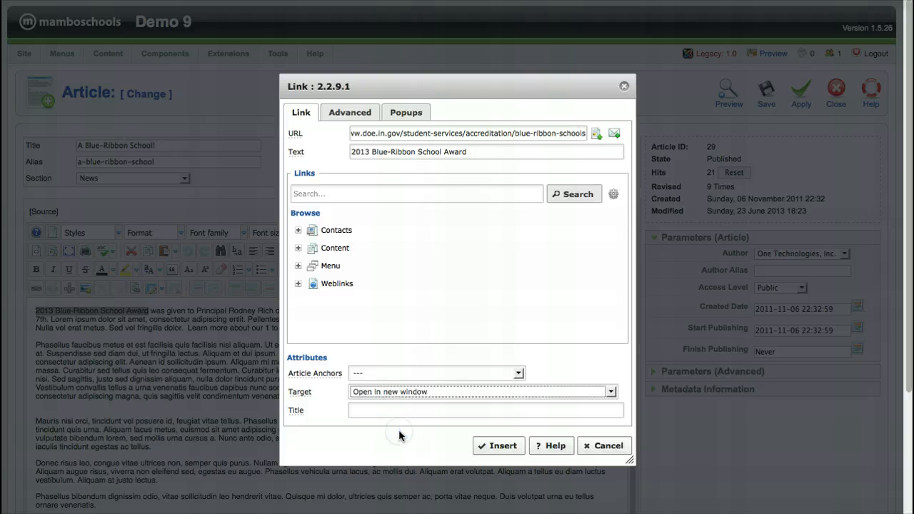
pyautogui.click(402, 392)
pyautogui.click(398, 406)
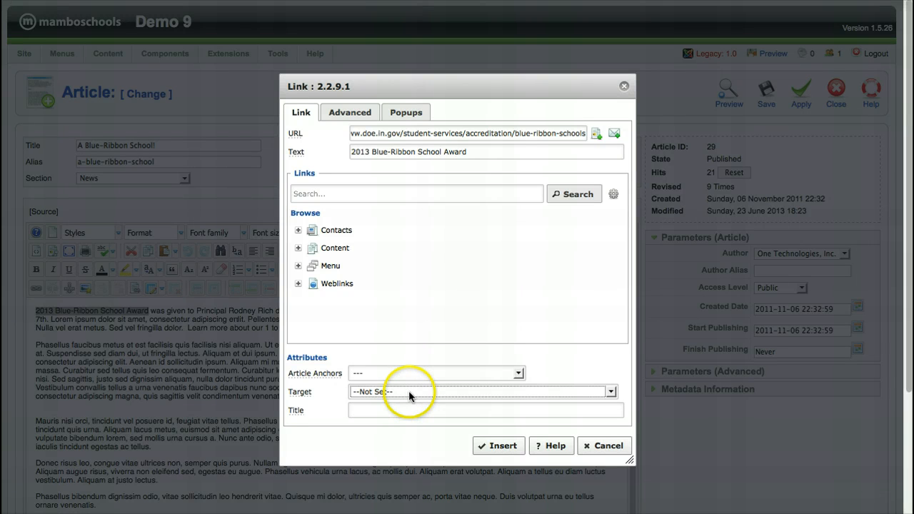
pyautogui.click(411, 392)
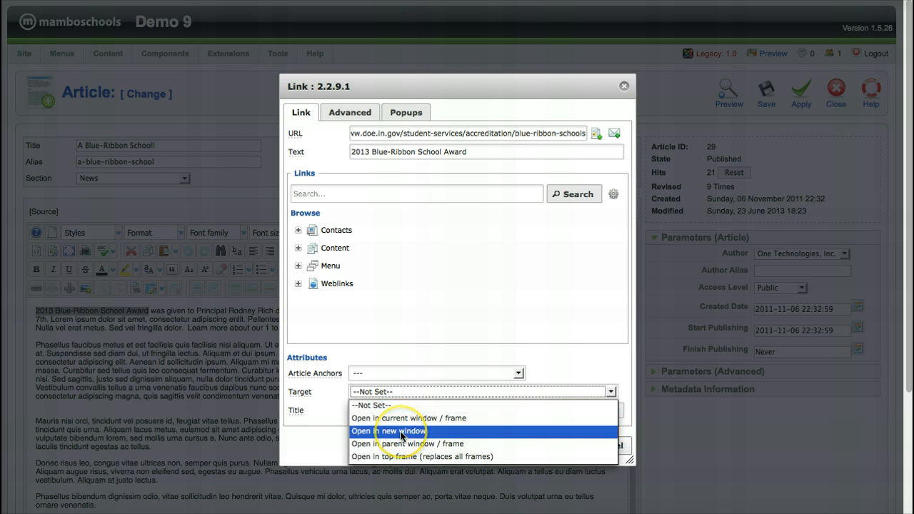
pyautogui.click(402, 431)
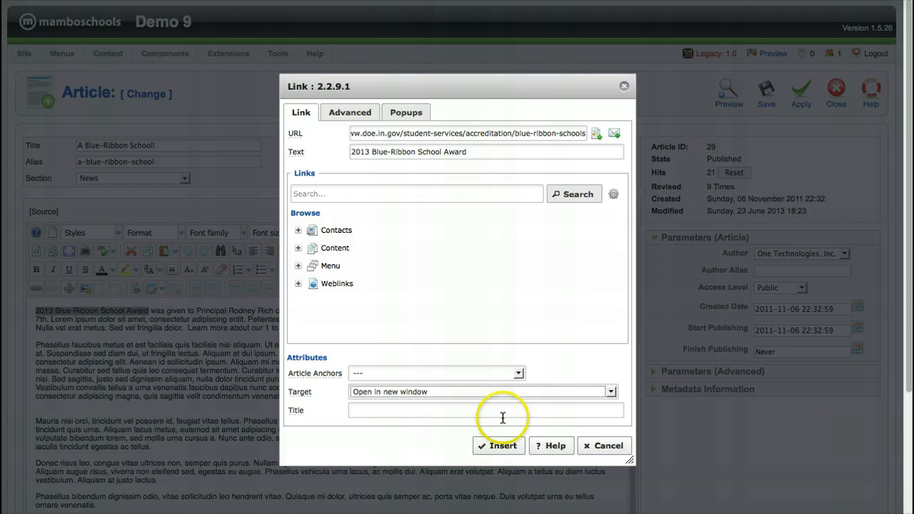
pyautogui.click(503, 446)
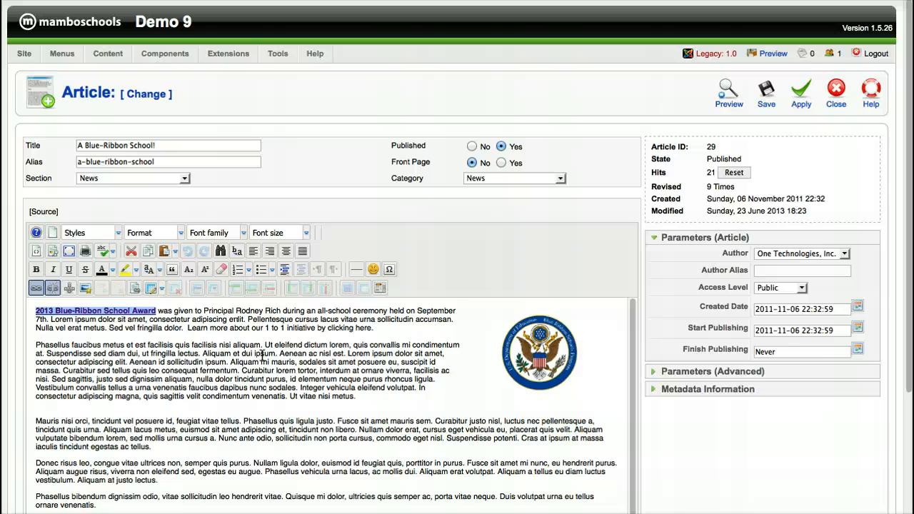
# Select 'please eMail our Principal' in the article's closing sentence.
pyautogui.scroll(-1, 262, 356)
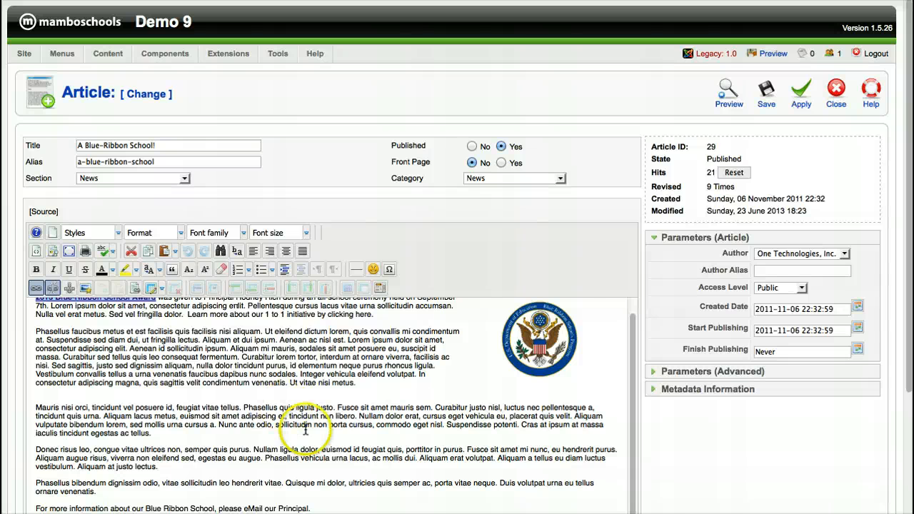
pyautogui.scroll(-2, 310, 435)
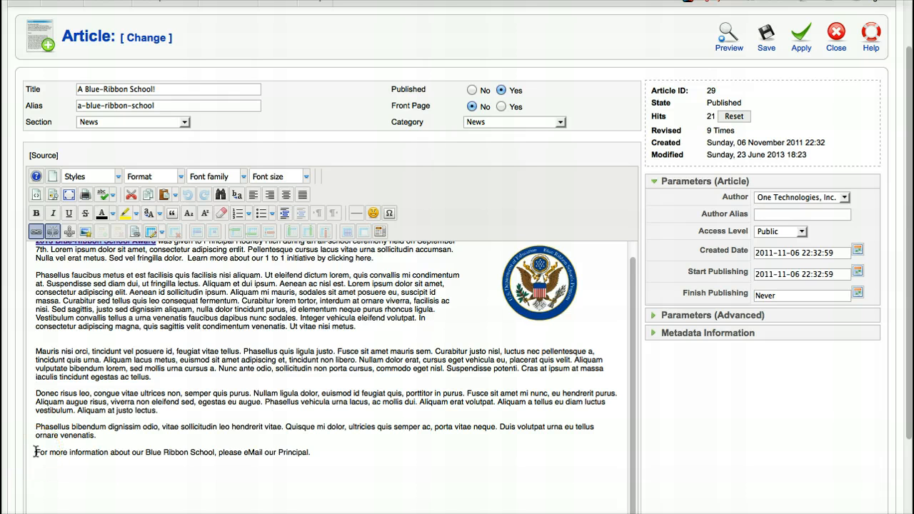
pyautogui.click(227, 452)
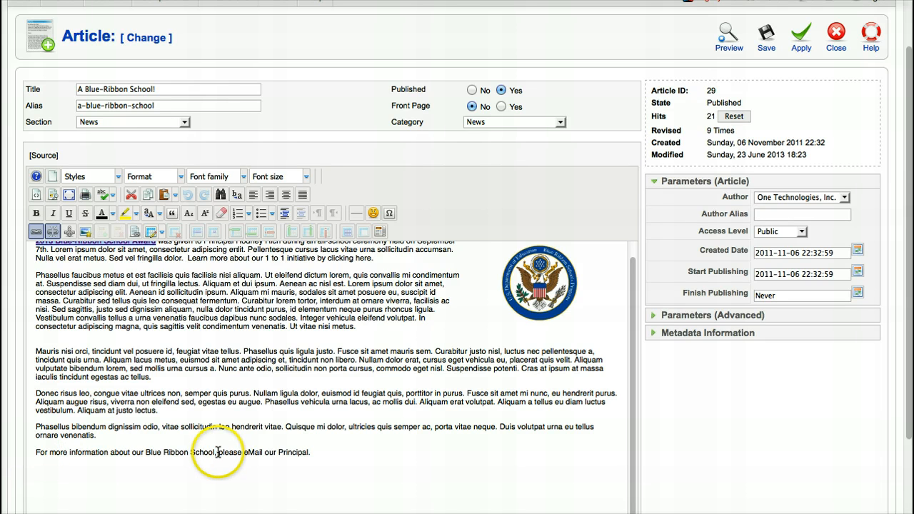
pyautogui.click(218, 452)
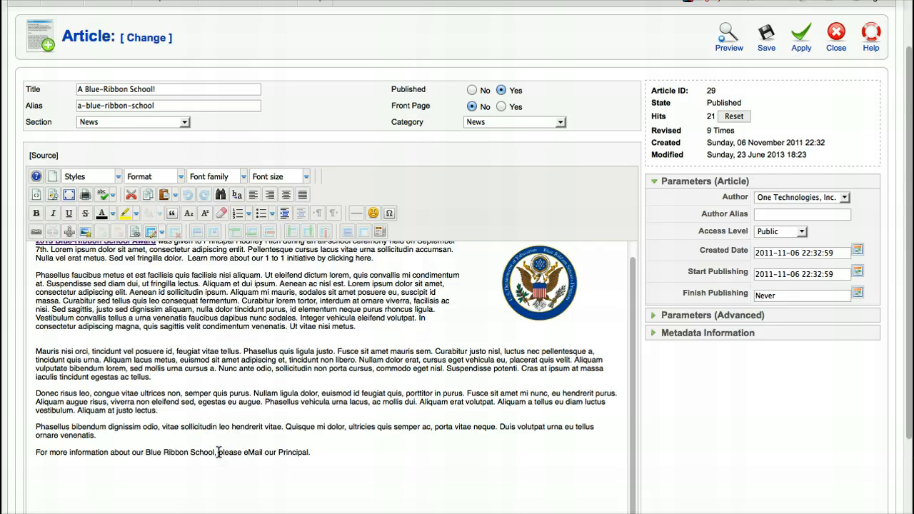
pyautogui.moveTo(218, 453); pyautogui.dragTo(309, 449)
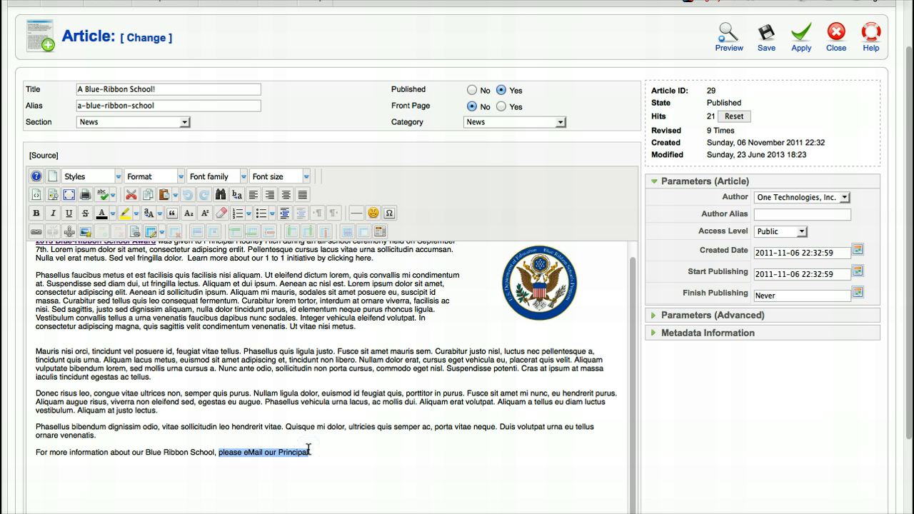
# Create a mailto link to the school's info address with subject 'More Info about Blue Ribbon Schools'.
pyautogui.click(34, 234)
pyautogui.click(34, 234)
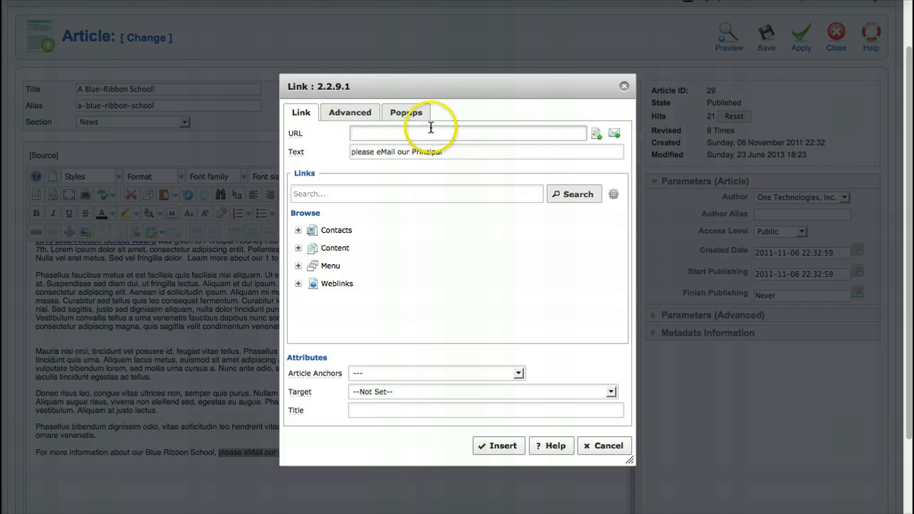
pyautogui.click(616, 136)
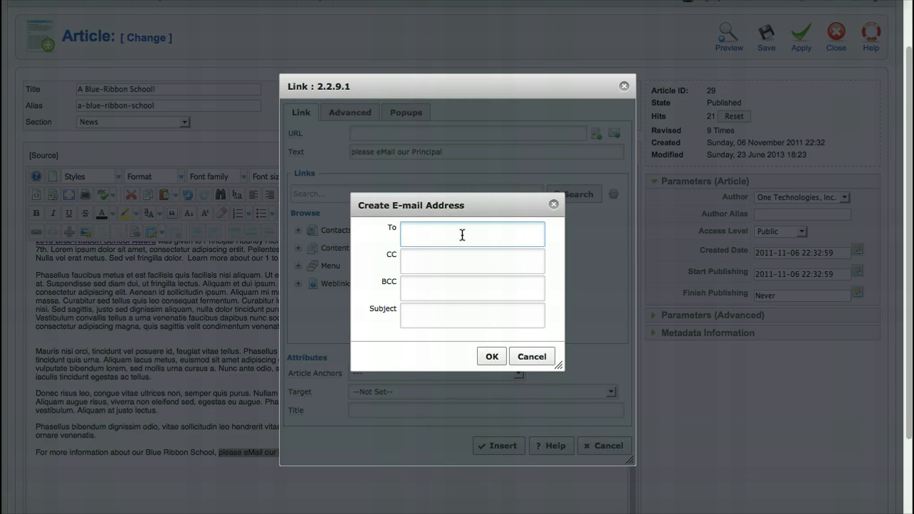
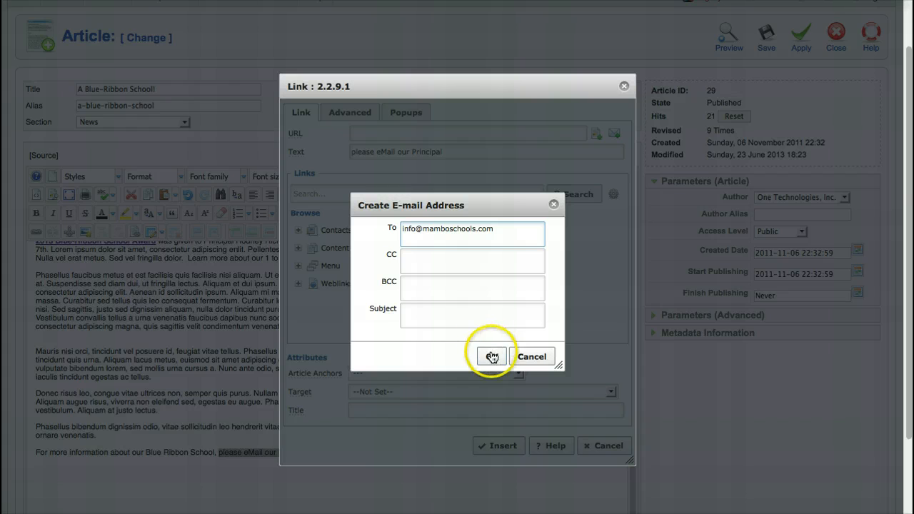
pyautogui.click(410, 312)
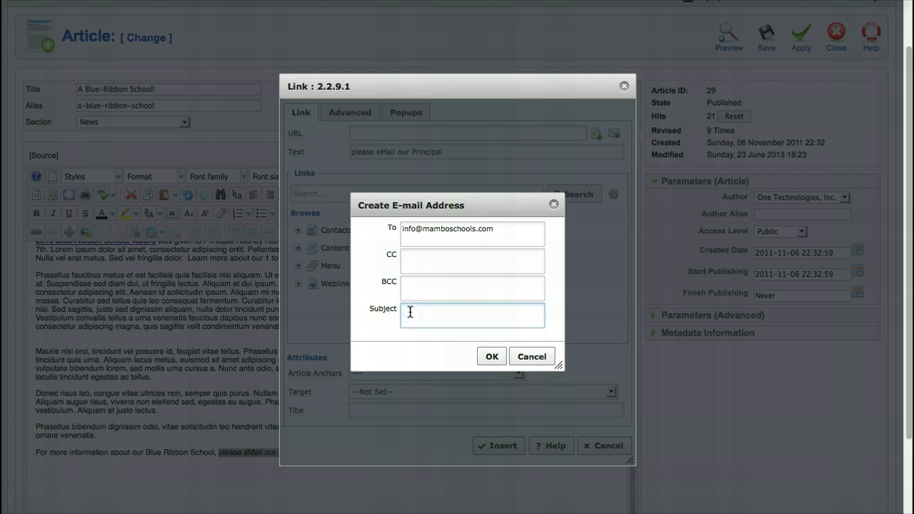
pyautogui.write('More Info about Blue Ribbon School')
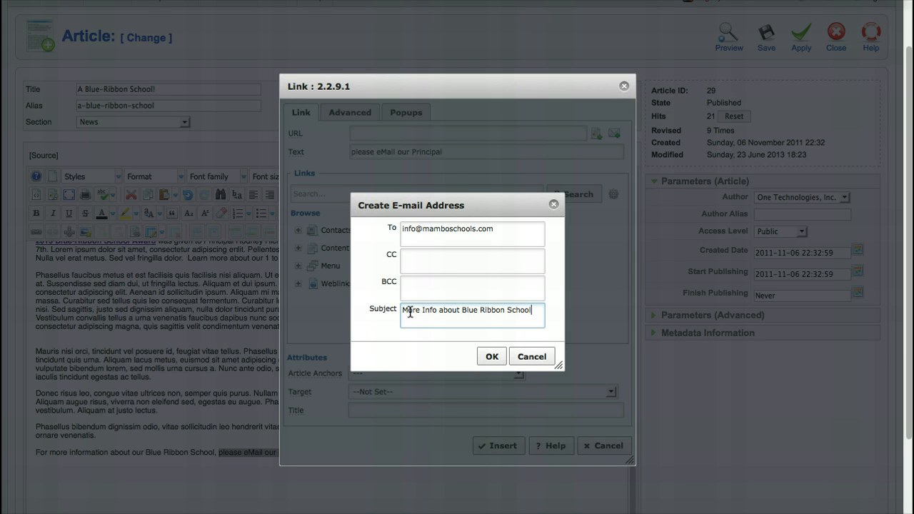
pyautogui.write('s')
pyautogui.click(492, 357)
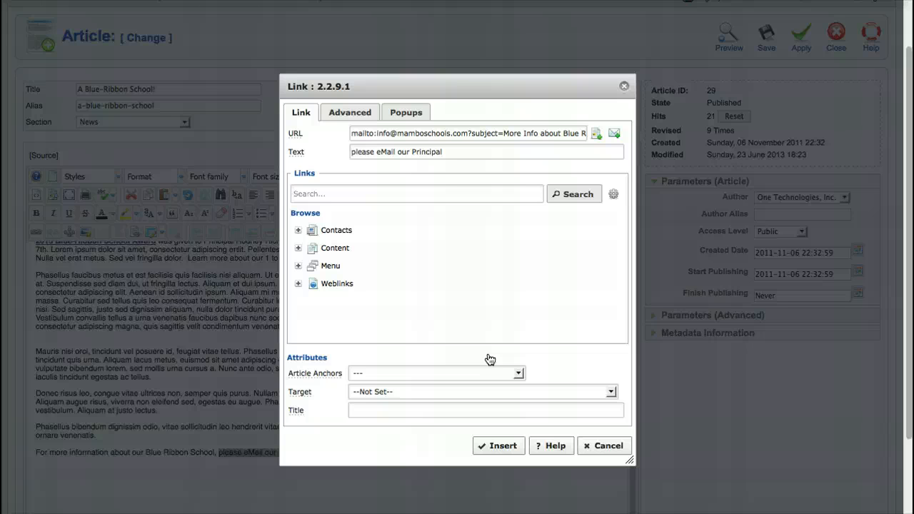
pyautogui.click(502, 447)
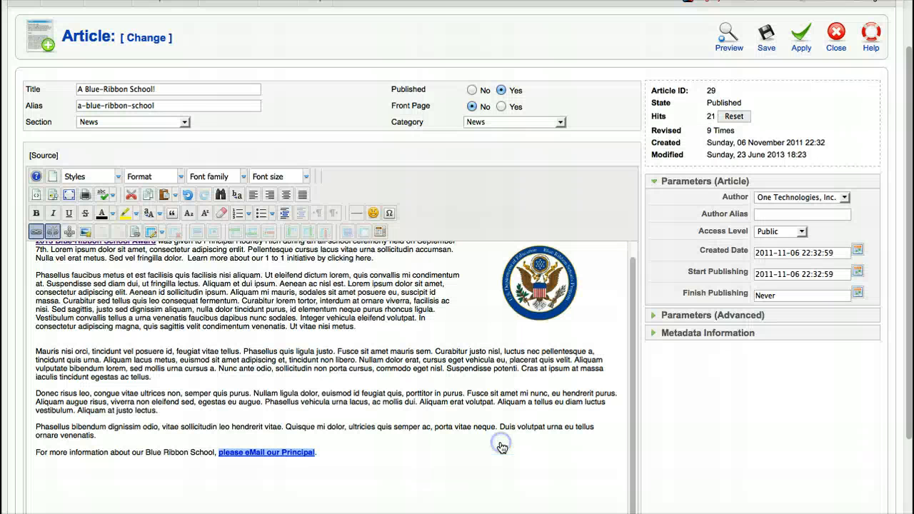
pyautogui.click(363, 453)
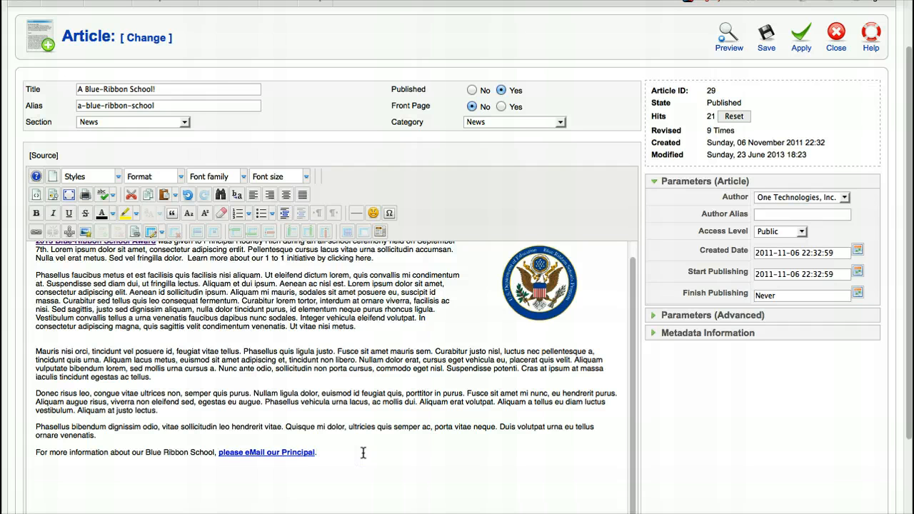
pyautogui.scroll(1, 363, 453)
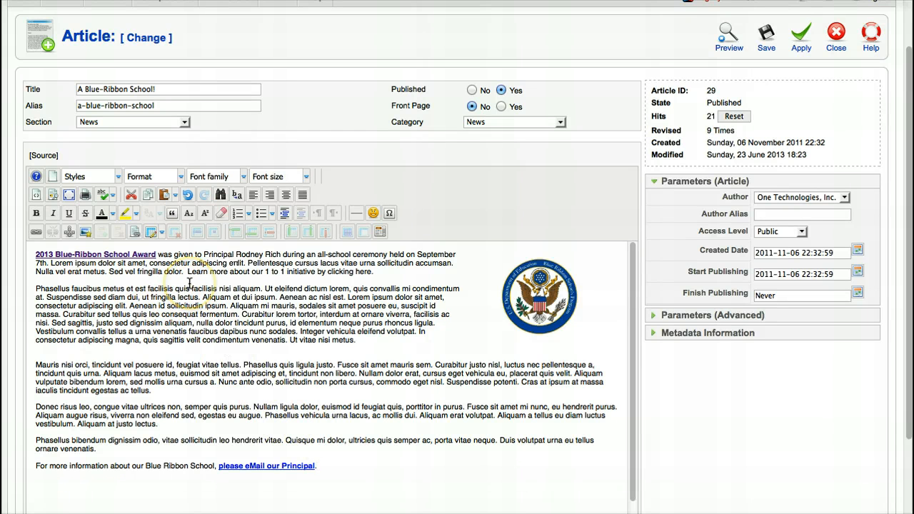
pyautogui.click(31, 234)
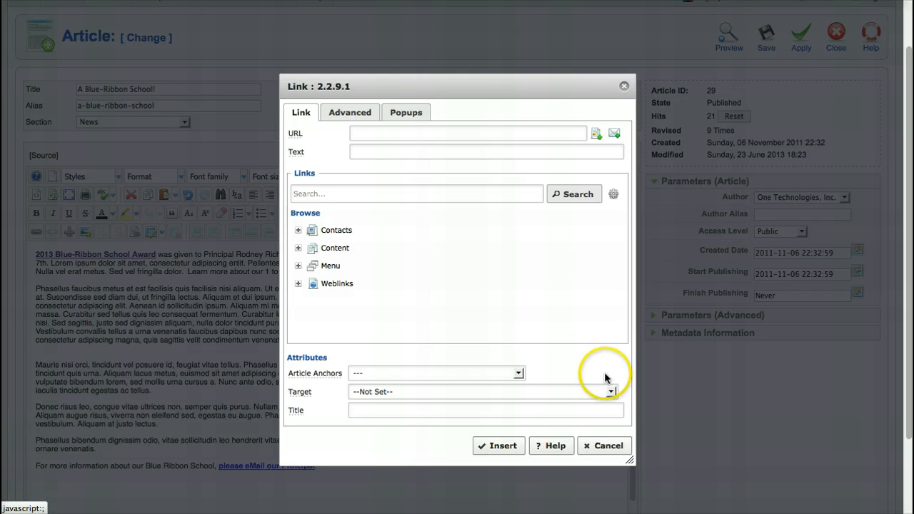
pyautogui.click(604, 446)
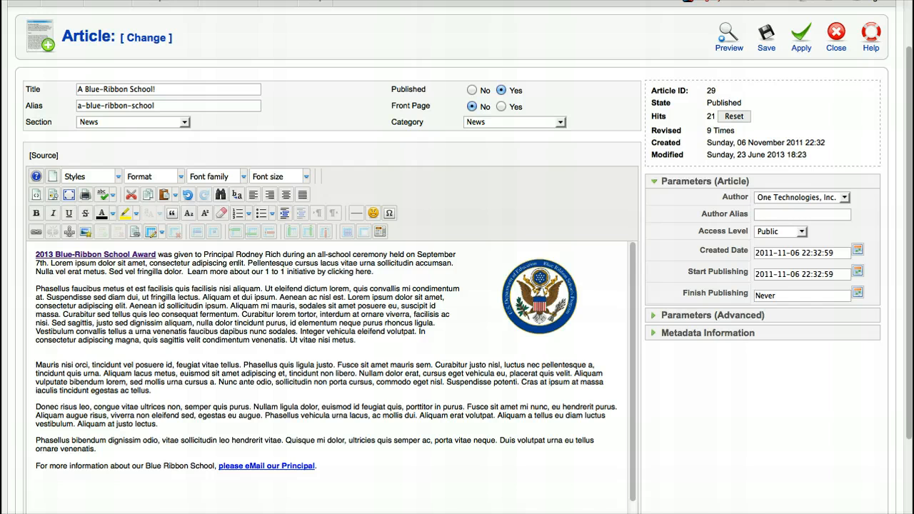
pyautogui.click(208, 0)
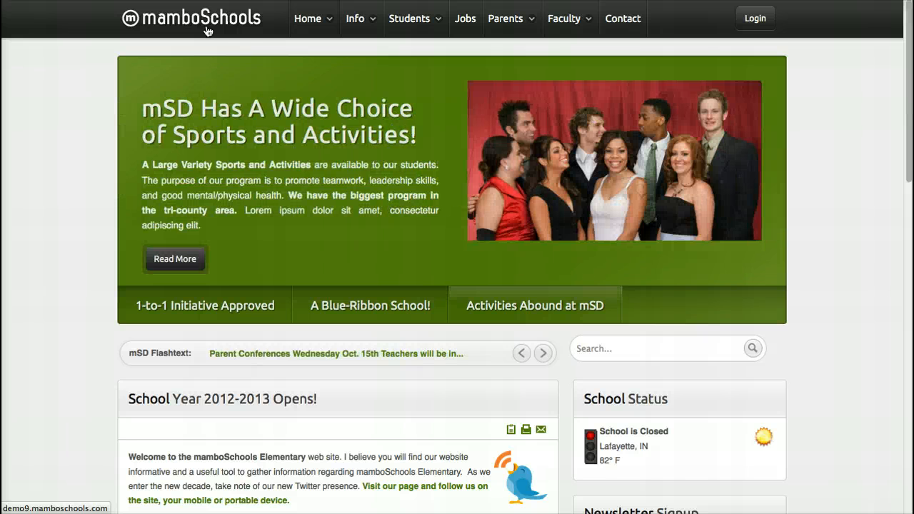
# View the 1-to-1 Initiative page from the site's Students menu.
pyautogui.click(405, 20)
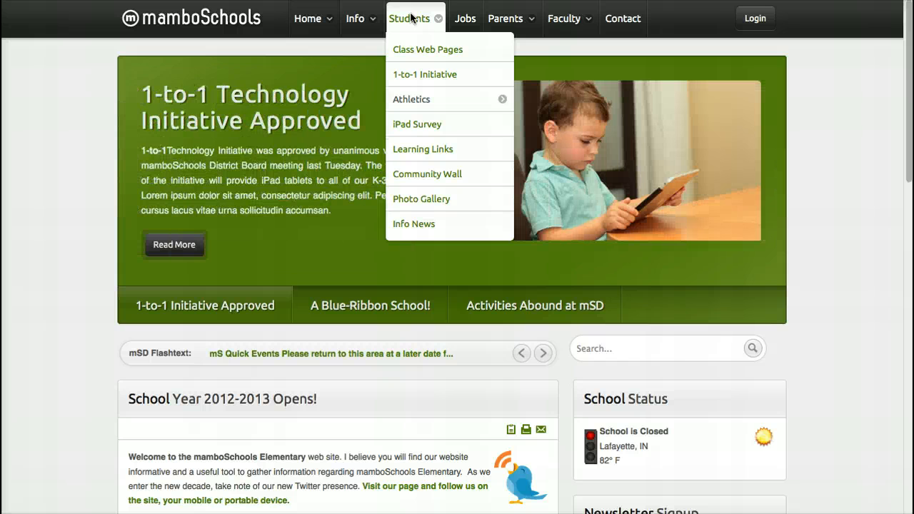
pyautogui.click(425, 77)
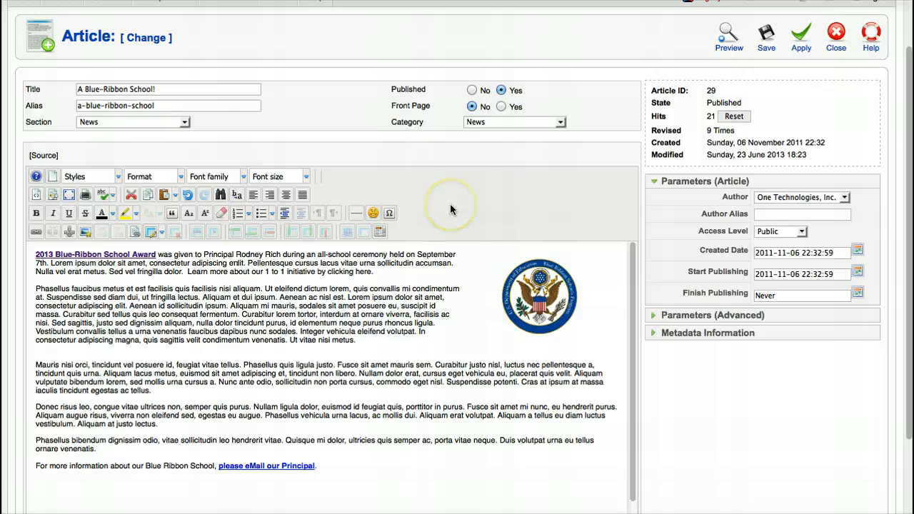
# Select 'Learn more about our 1 to 1 initiative by clicking here.' and open its Link dialog.
pyautogui.click(187, 270)
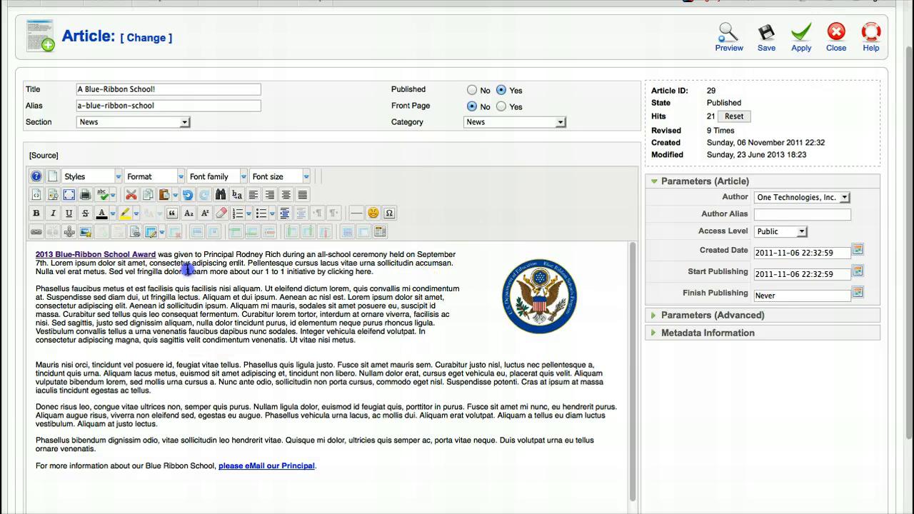
pyautogui.moveTo(187, 270); pyautogui.dragTo(377, 268)
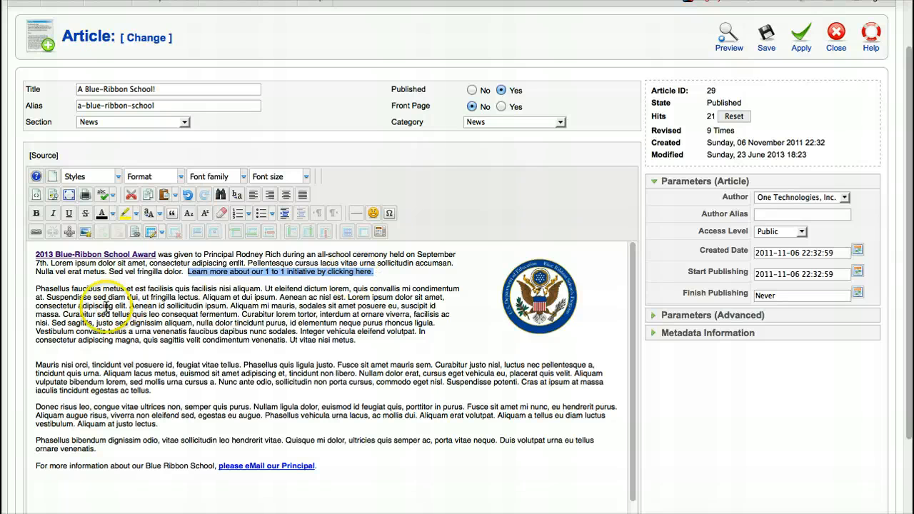
pyautogui.click(34, 233)
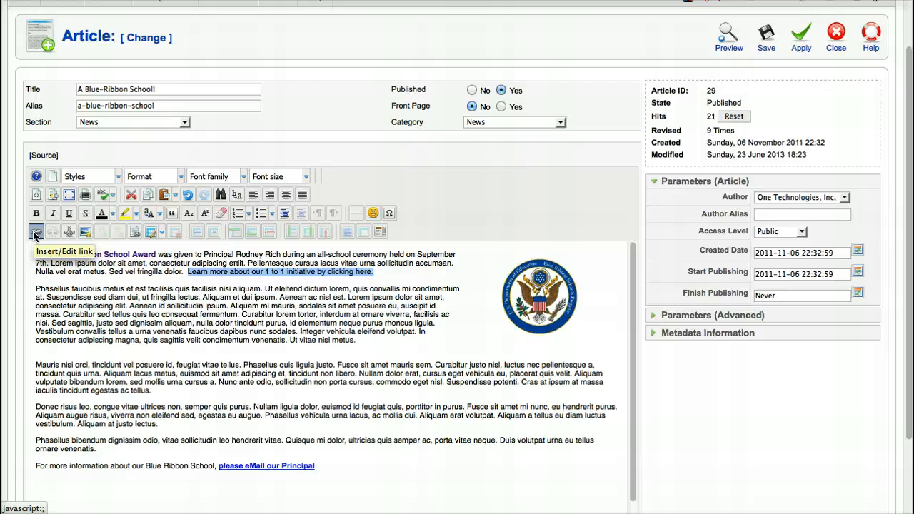
pyautogui.click(34, 233)
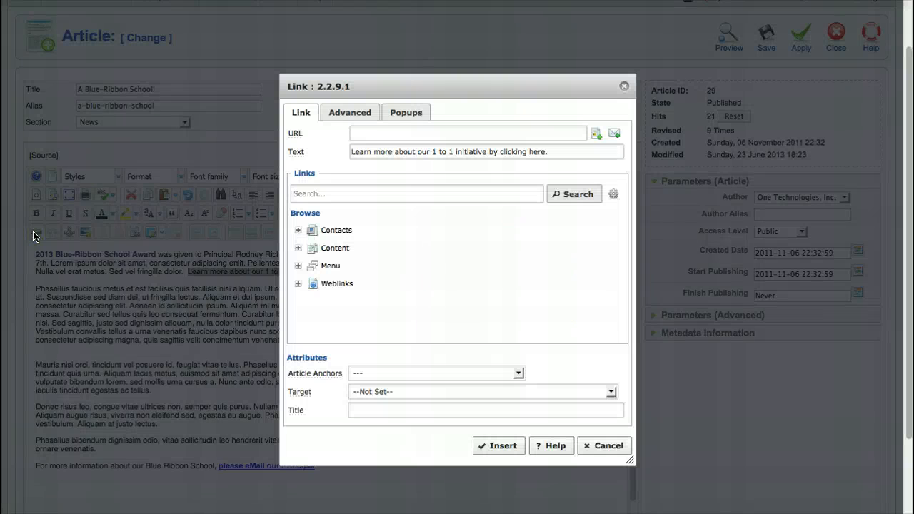
# Choose Menu > Main Menu > Students > 1-to-1 Initiative as the link target.
pyautogui.click(299, 269)
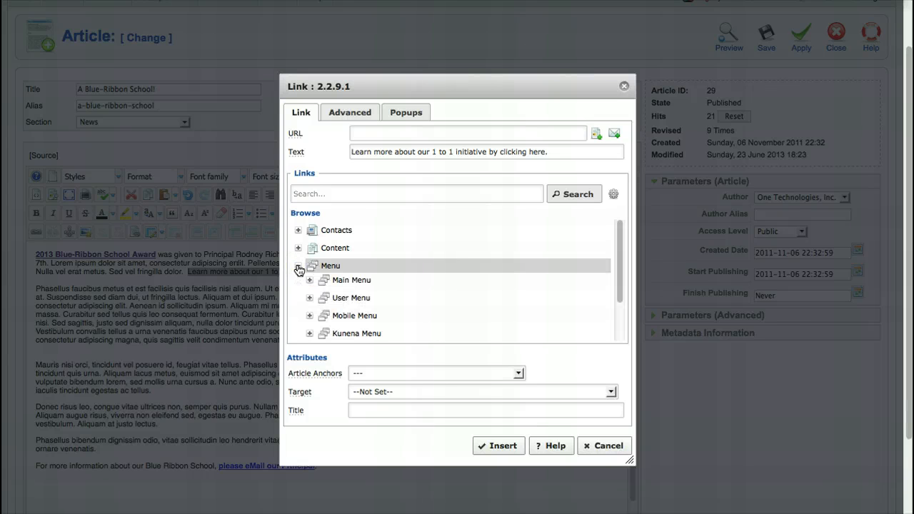
pyautogui.click(311, 281)
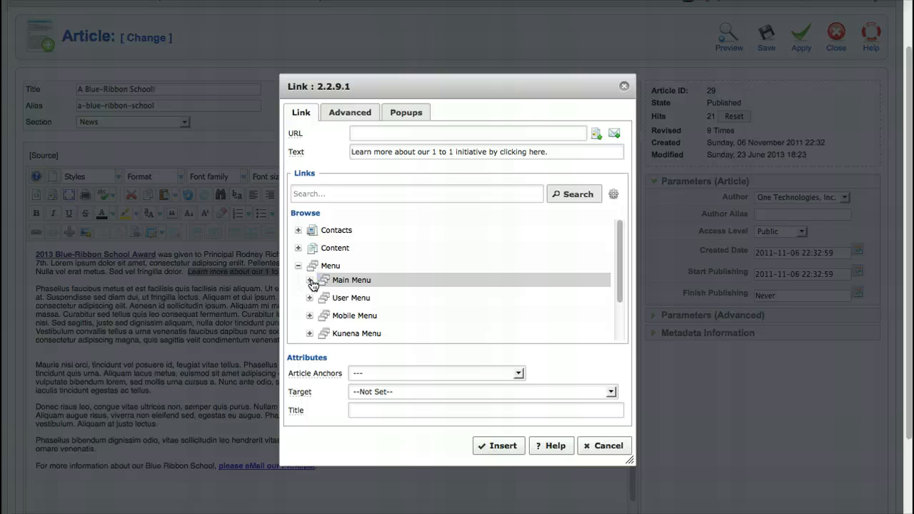
pyautogui.click(312, 282)
pyautogui.scroll(-2, 385, 306)
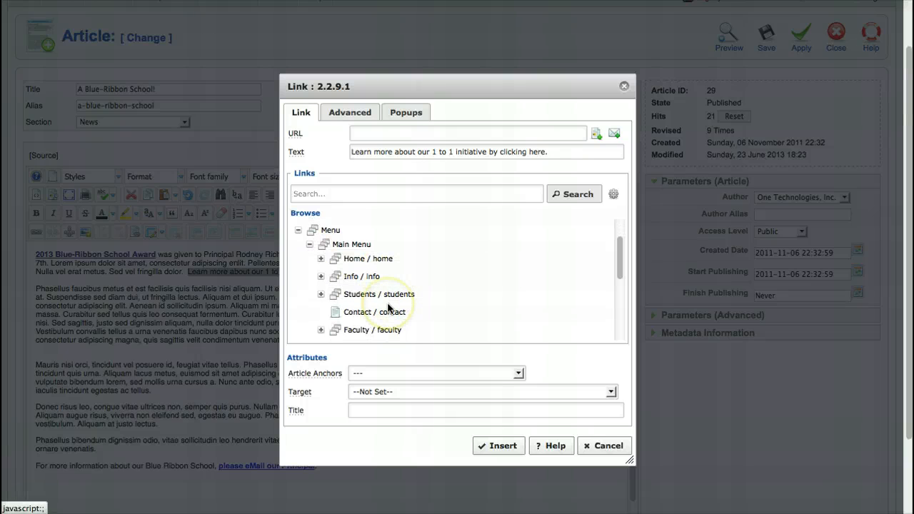
pyautogui.click(321, 294)
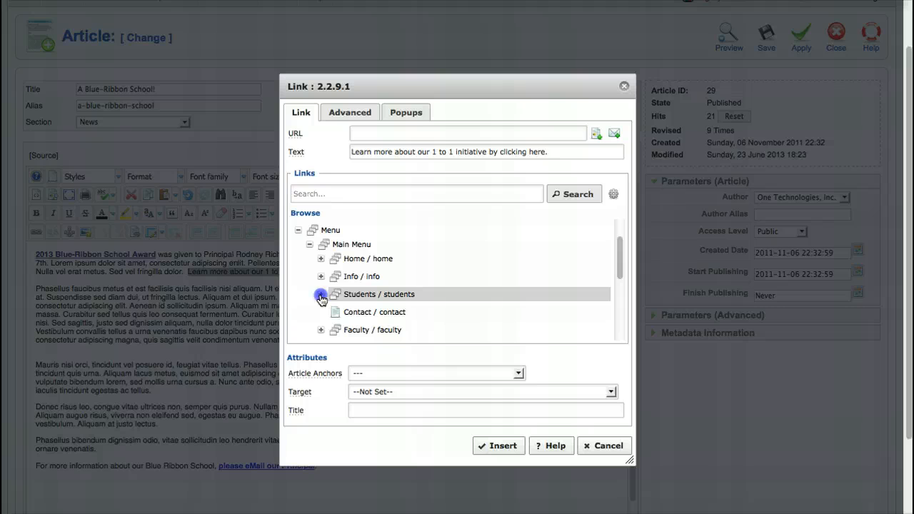
pyautogui.scroll(-4, 321, 301)
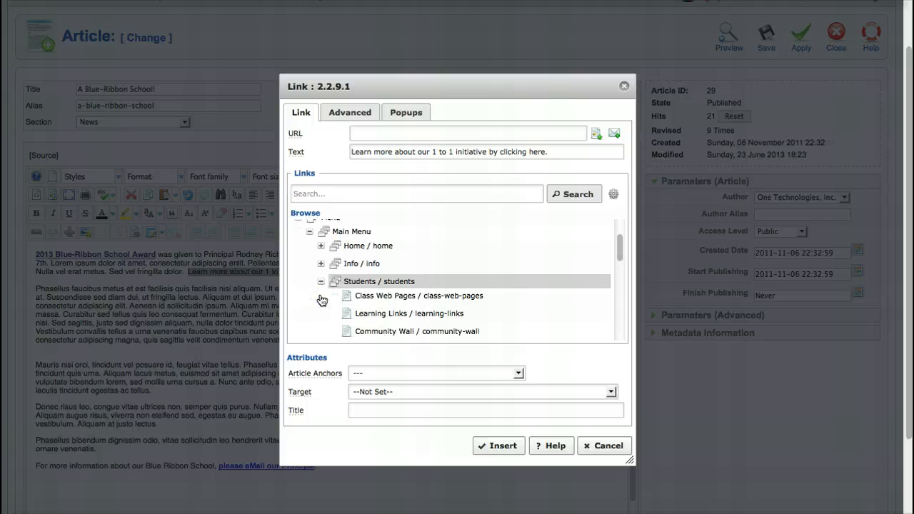
pyautogui.scroll(-2, 321, 300)
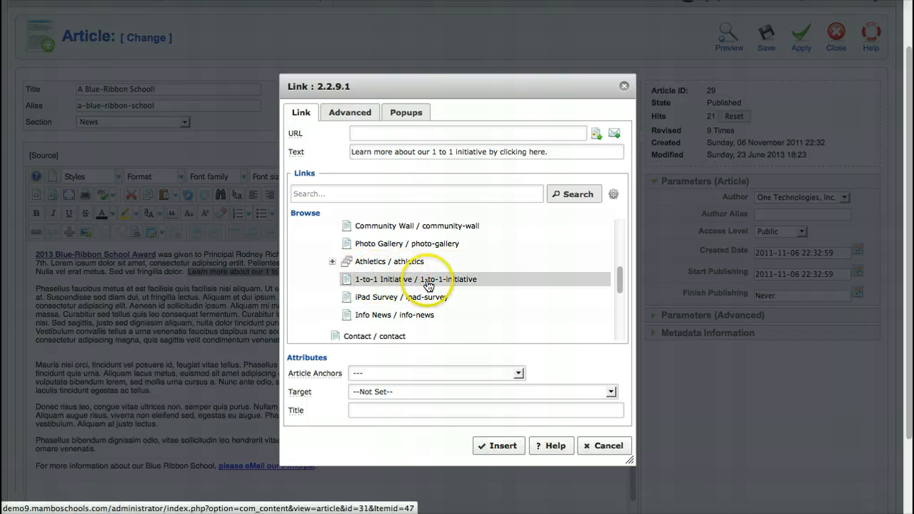
pyautogui.click(368, 283)
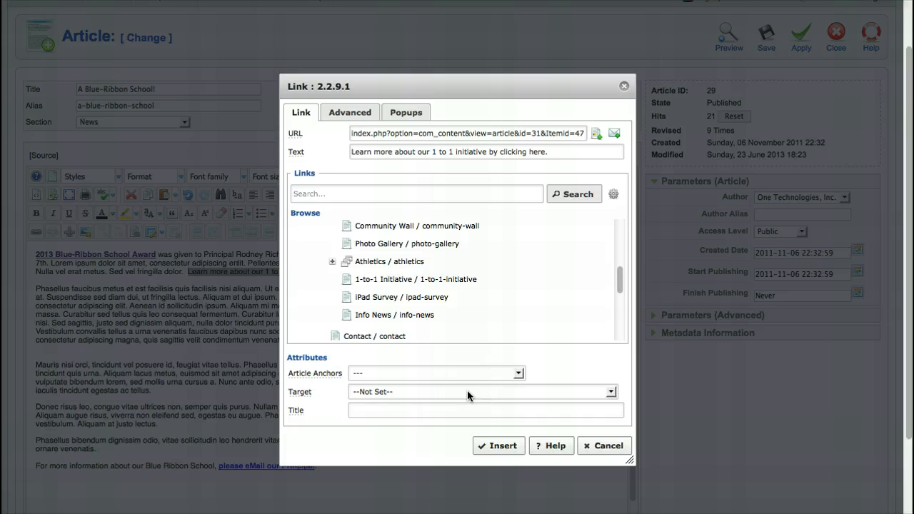
# Insert the link on the sentence and save the article with Apply.
pyautogui.click(498, 446)
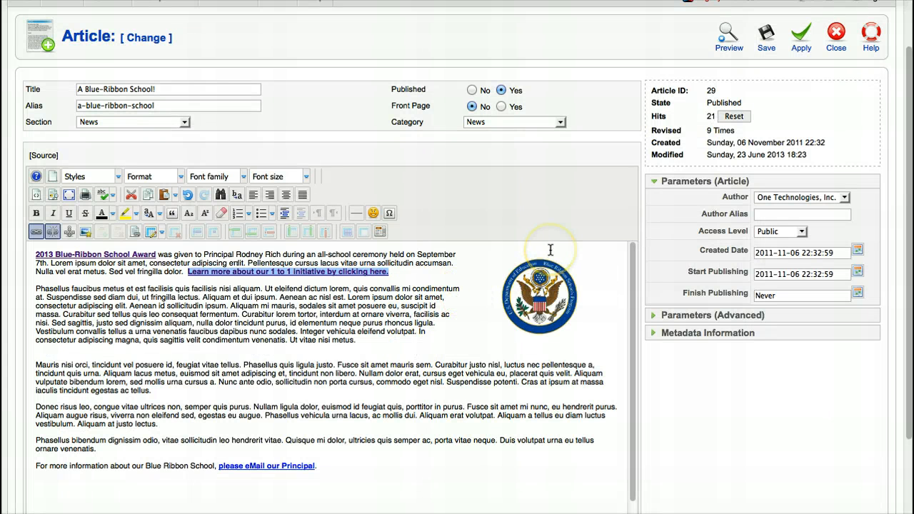
pyautogui.click(460, 267)
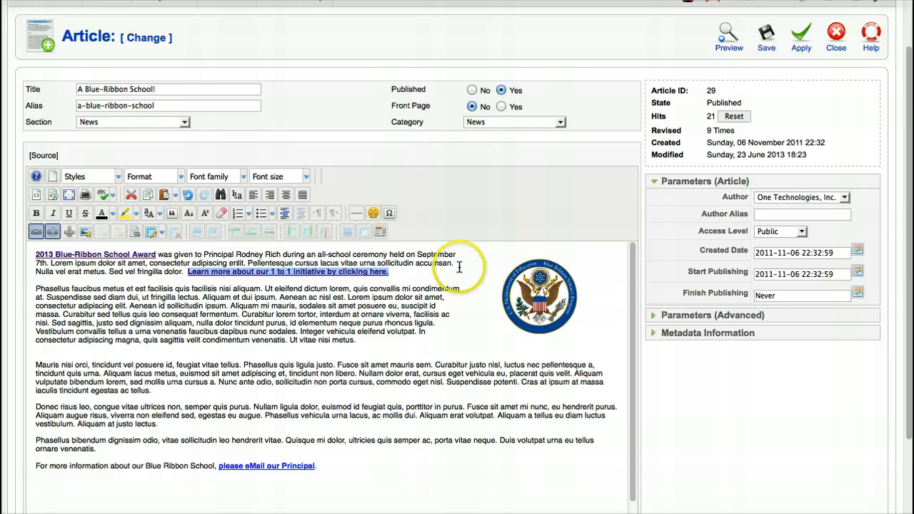
pyautogui.click(804, 38)
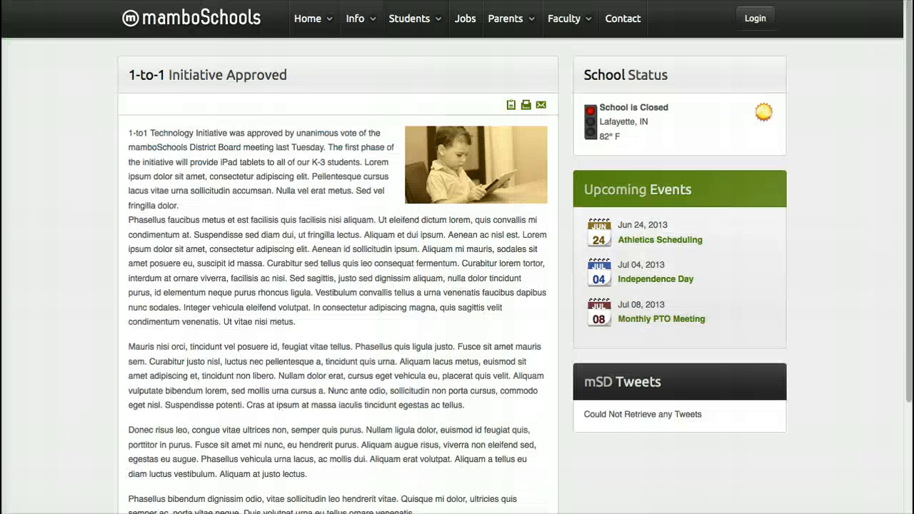
# On the live site, open 'Blue Ribbon Awarded!' from the Info menu's District News.
pyautogui.click(207, 14)
pyautogui.click(303, 20)
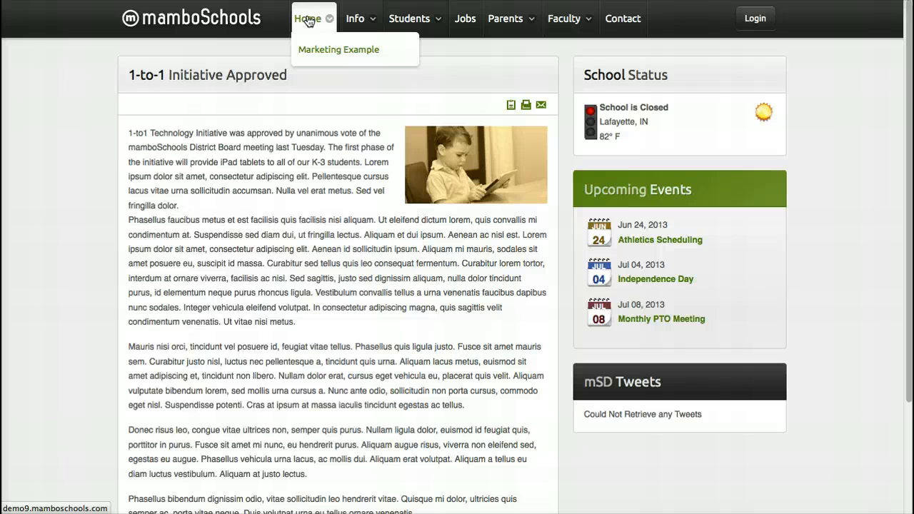
pyautogui.click(355, 18)
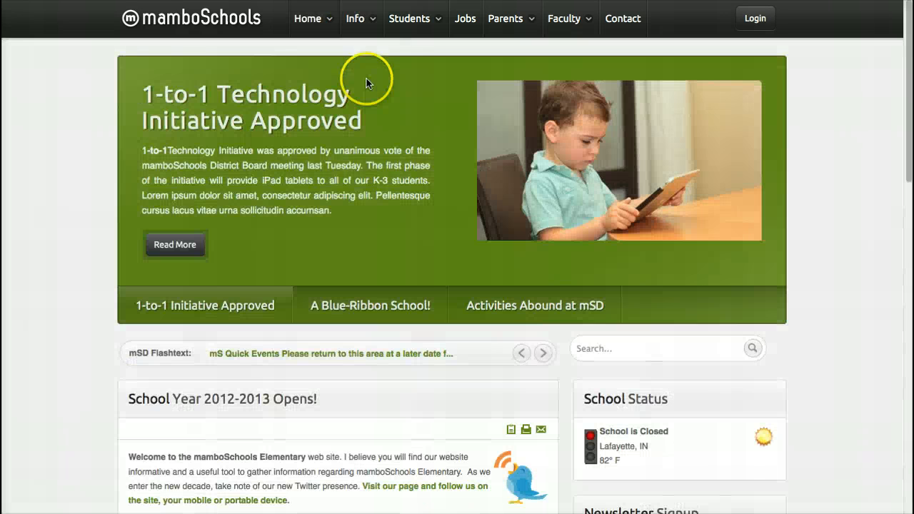
pyautogui.click(358, 20)
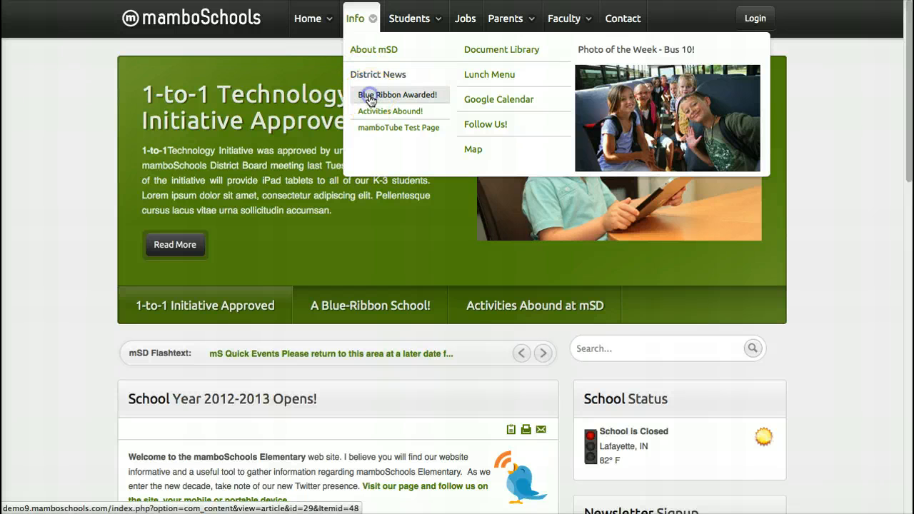
pyautogui.click(370, 98)
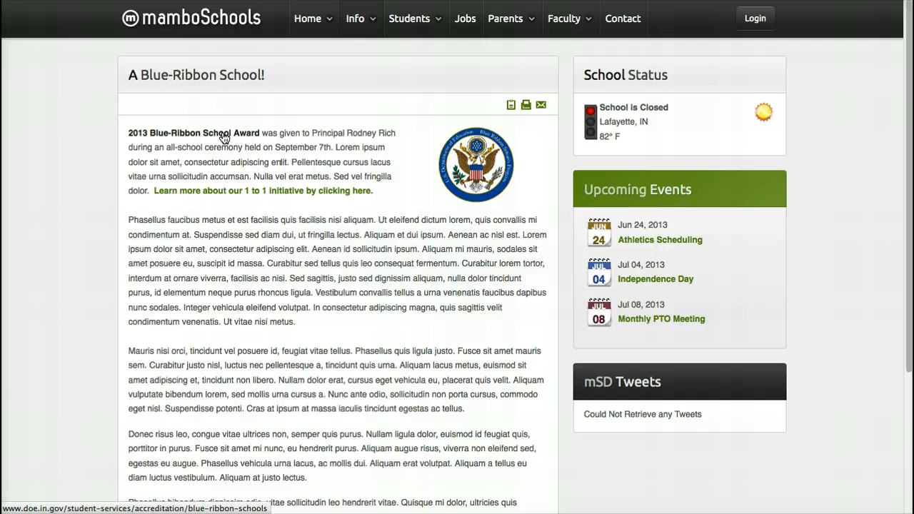
pyautogui.click(223, 136)
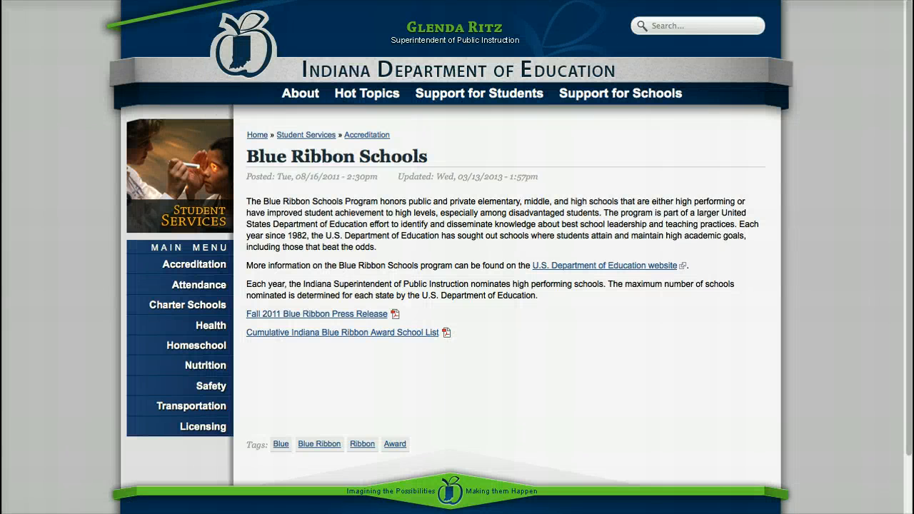
pyautogui.press('super+w')
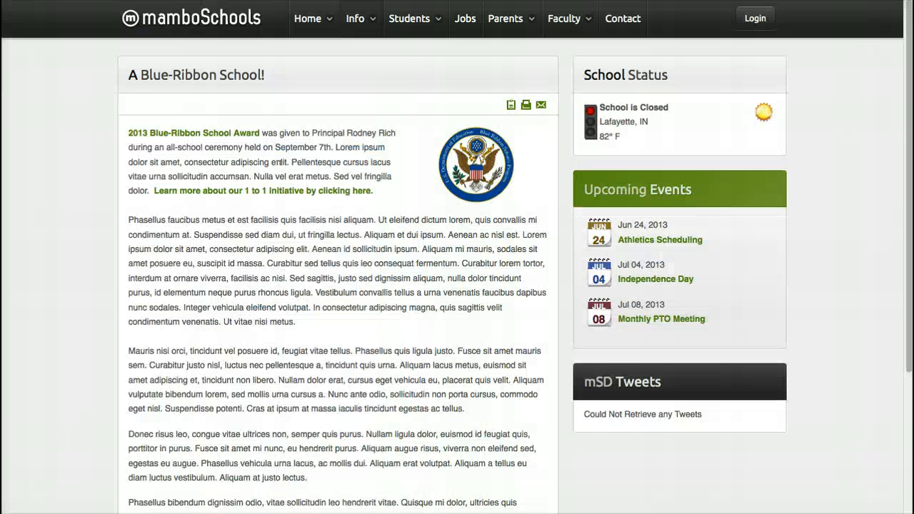
pyautogui.click(229, 194)
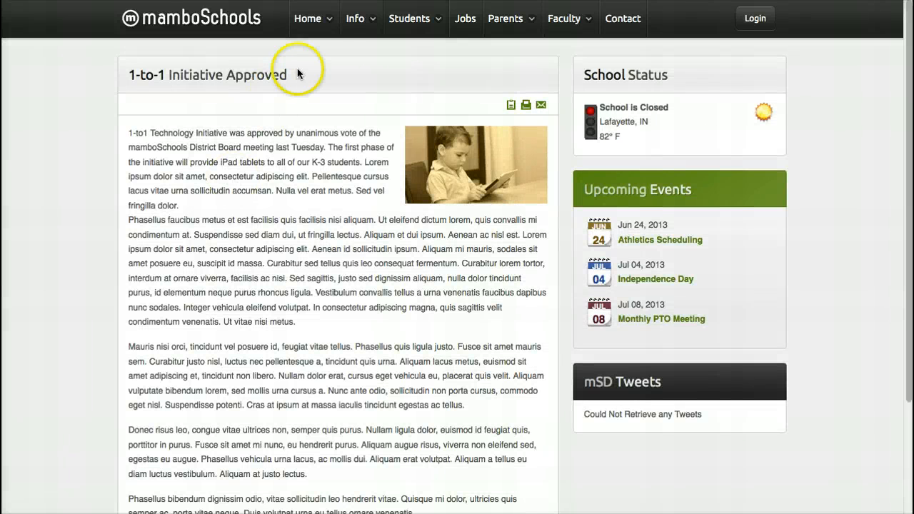
pyautogui.moveTo(354, 20)
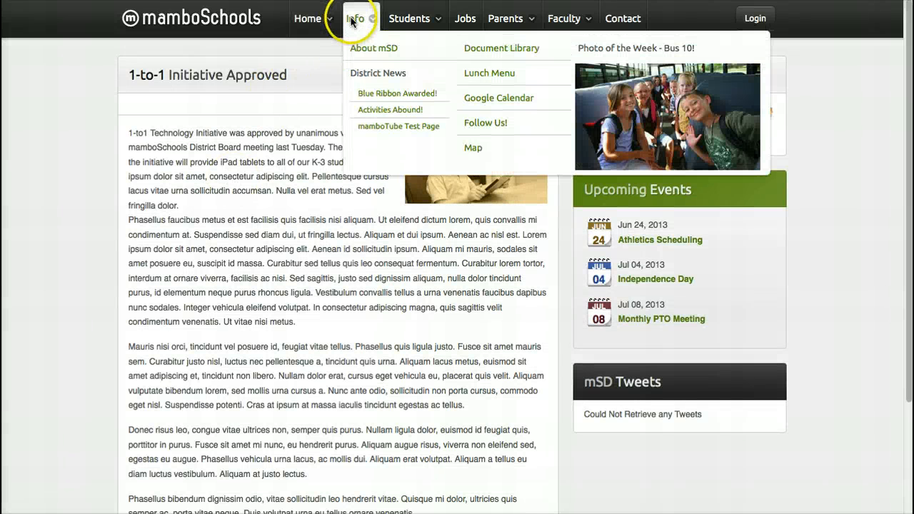
pyautogui.click(381, 94)
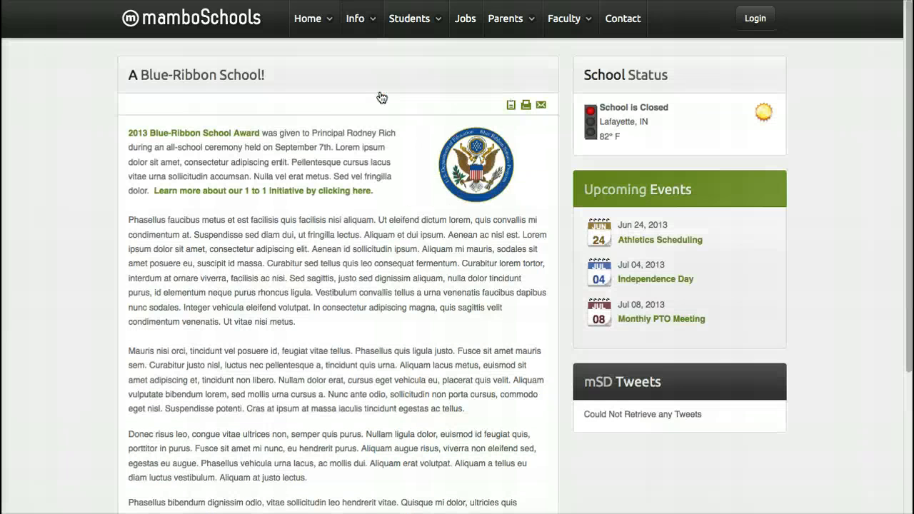
pyautogui.scroll(-5, 322, 257)
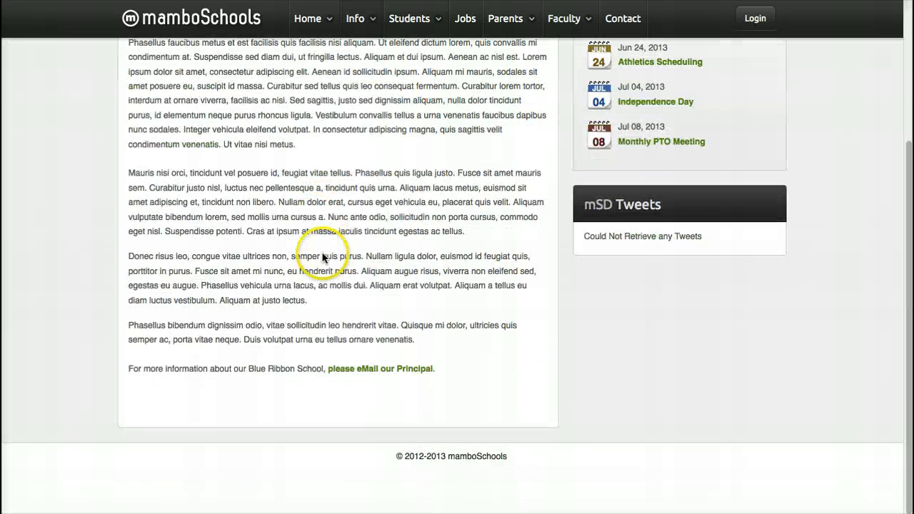
# Test the principal link, then close the 'More Info about Blue Ribbon Schools' draft unsent.
pyautogui.click(374, 370)
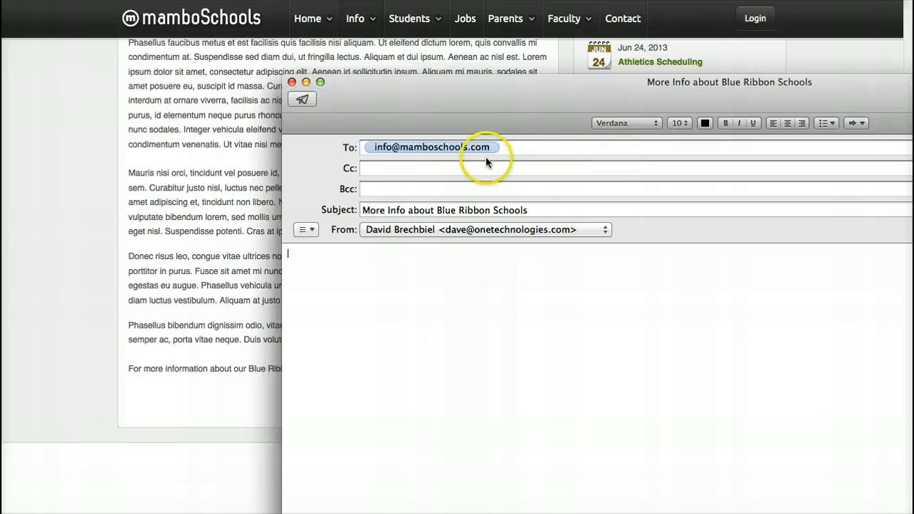
pyautogui.click(292, 83)
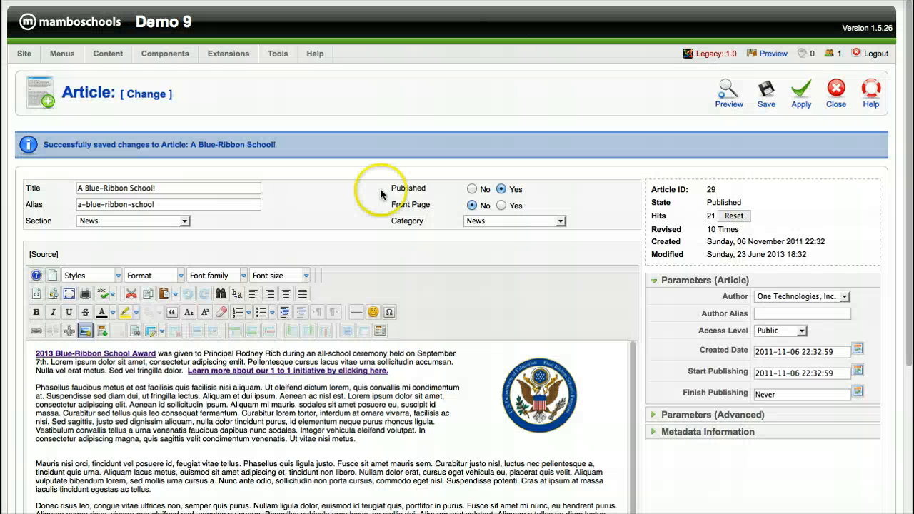
pyautogui.click(303, 290)
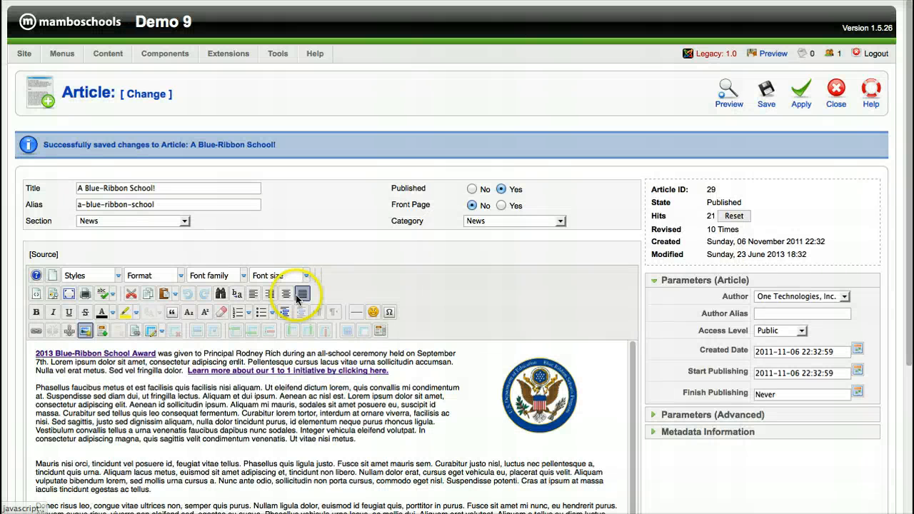
pyautogui.scroll(-3, 301, 297)
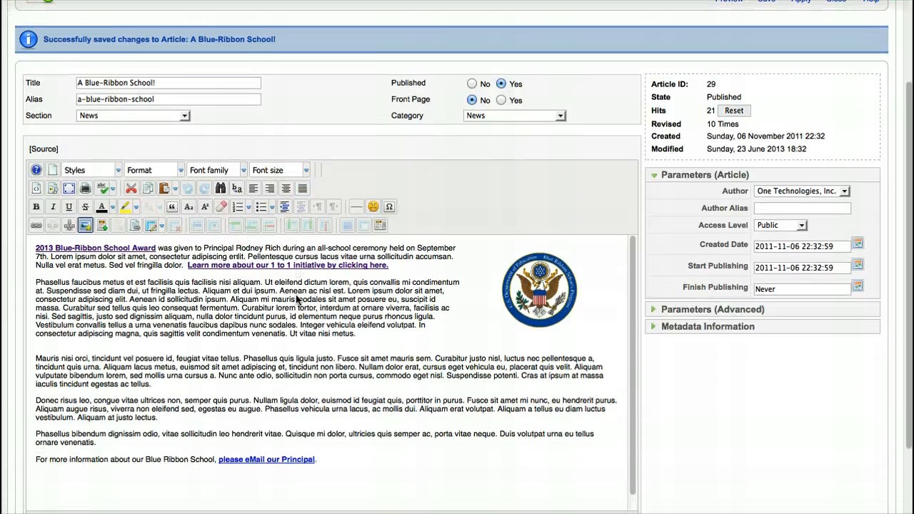
pyautogui.click(277, 277)
pyautogui.click(350, 255)
pyautogui.click(478, 249)
pyautogui.scroll(3, 478, 248)
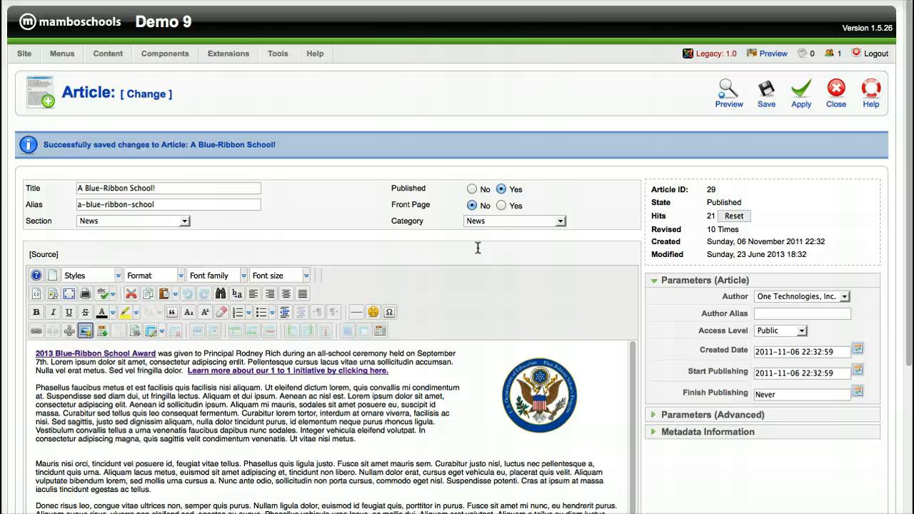